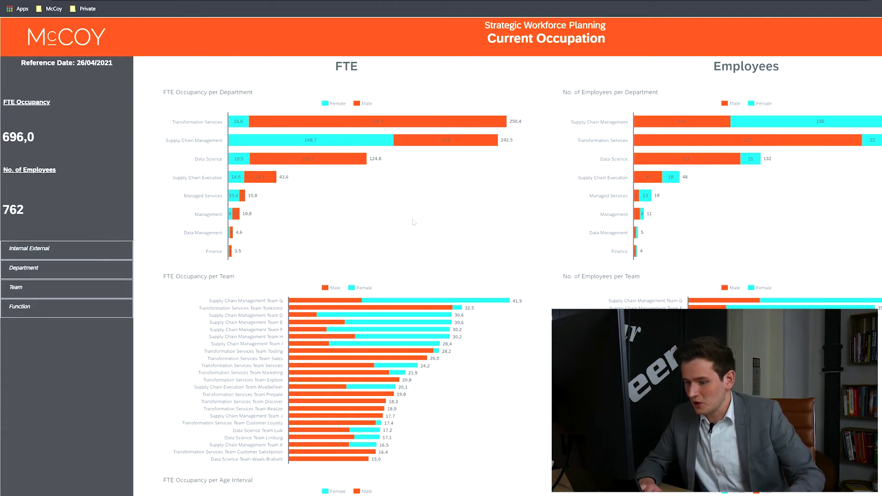
Step: Filter the page by the 20-40 bar in FTE Occupancy per Age Interval, showing 217 employees
{"action": "scroll", "coordinate": [255, 365], "scroll_direction": "down", "scroll_amount": 3}
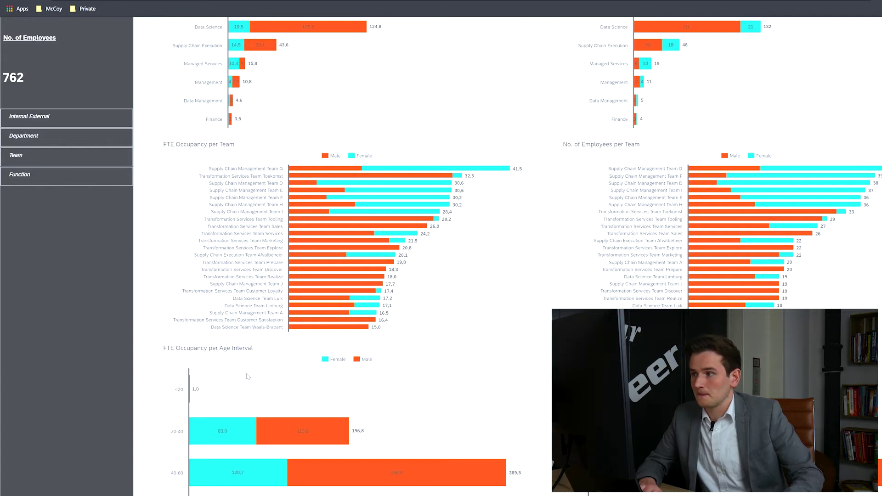
{"action": "scroll", "coordinate": [251, 377], "scroll_direction": "down", "scroll_amount": 1}
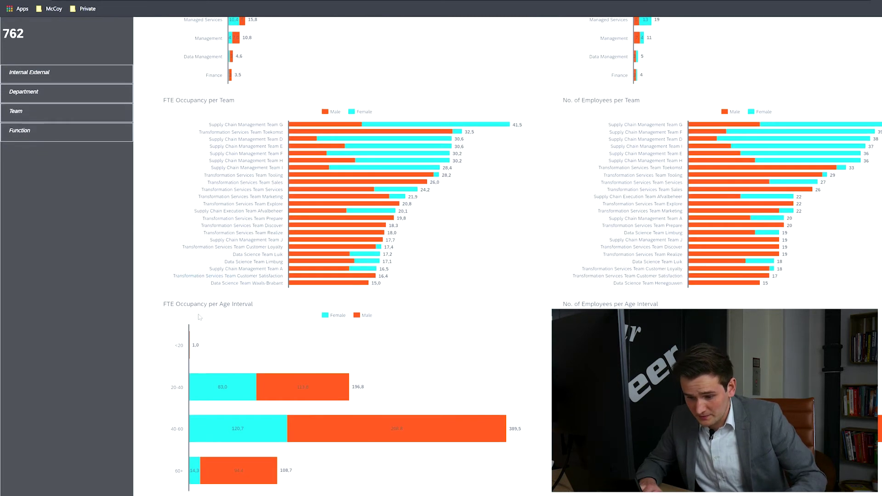
{"action": "left_click", "coordinate": [176, 391]}
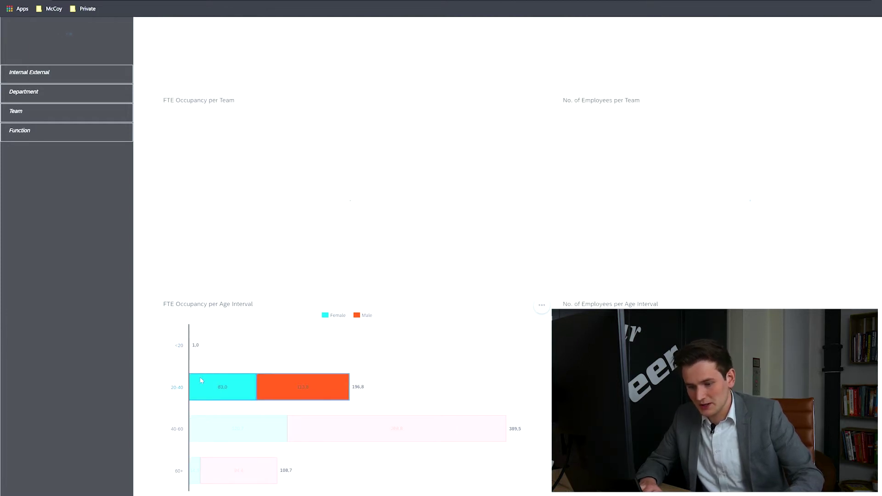
{"action": "left_click", "coordinate": [179, 390]}
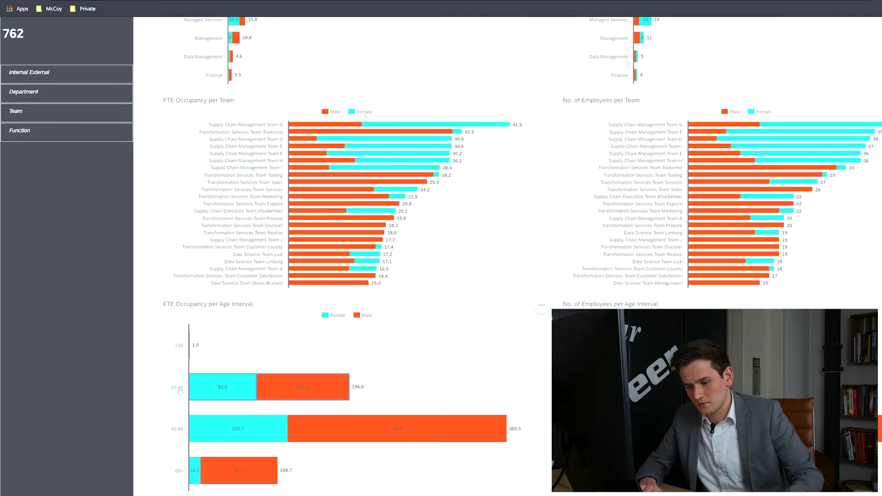
{"action": "left_click", "coordinate": [180, 389]}
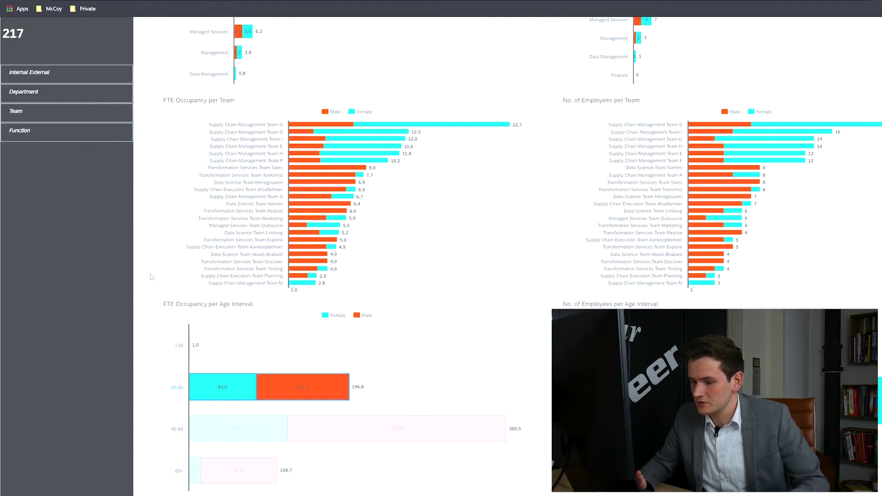
Step: Set the Department filter to Supply Chain Management only, giving 242,5 FTE and 287 employees
{"action": "scroll", "coordinate": [145, 246], "scroll_direction": "up", "scroll_amount": 3}
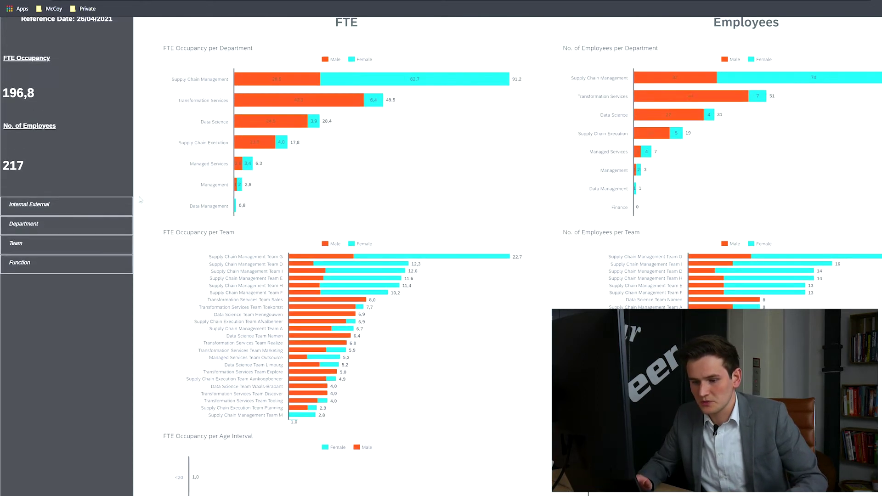
{"action": "left_click", "coordinate": [44, 222]}
{"action": "left_click", "coordinate": [16, 255]}
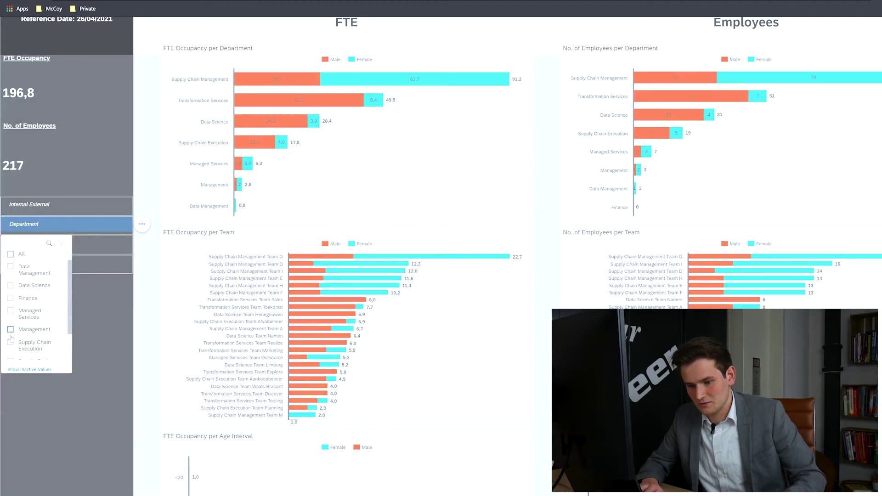
{"action": "scroll", "coordinate": [13, 322], "scroll_direction": "down", "scroll_amount": 1}
{"action": "left_click", "coordinate": [11, 328]}
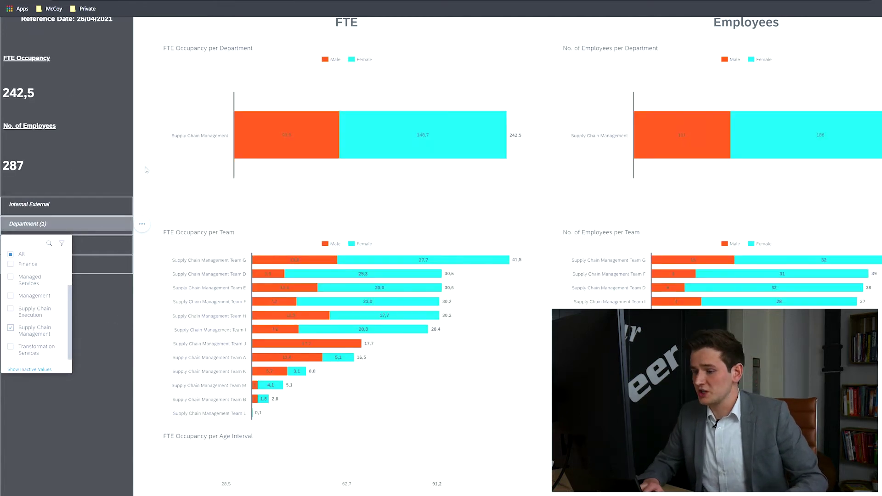
{"action": "left_click", "coordinate": [145, 173]}
{"action": "scroll", "coordinate": [148, 174], "scroll_direction": "up", "scroll_amount": 1}
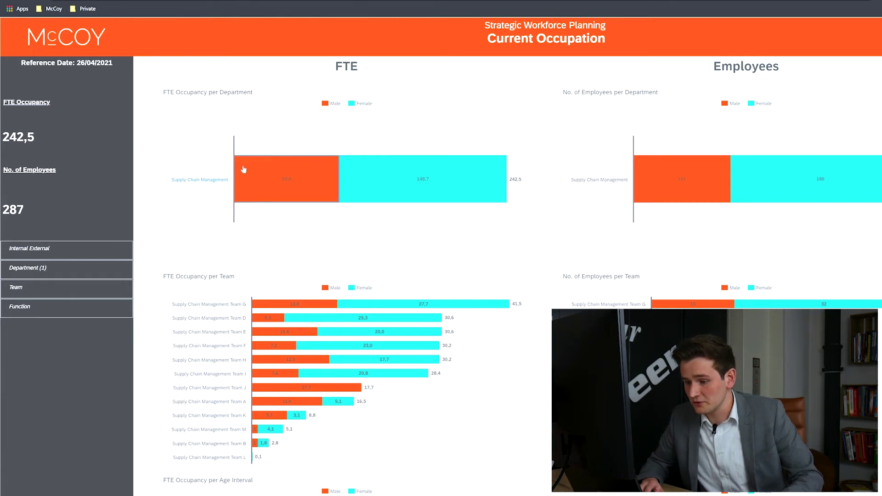
Step: Go from the Supply Chain Management chart label to the Details Current Occupation page
{"action": "left_click", "coordinate": [588, 180]}
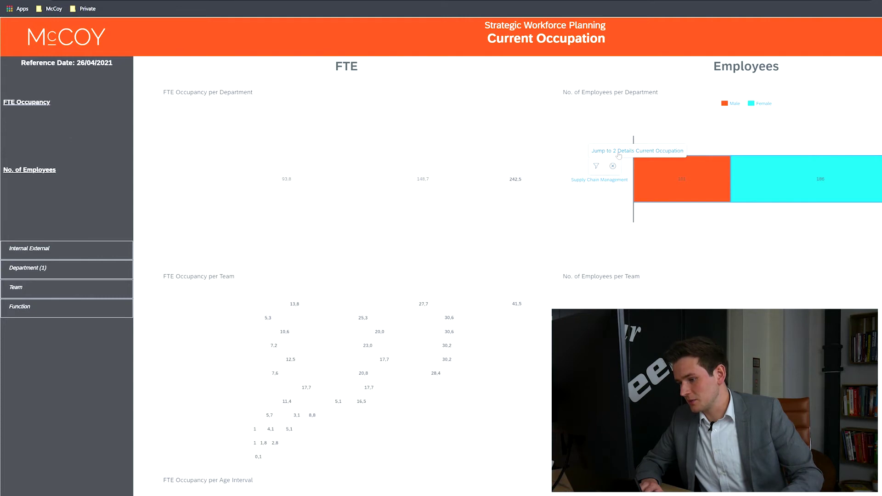
{"action": "mouse_move", "coordinate": [181, 20]}
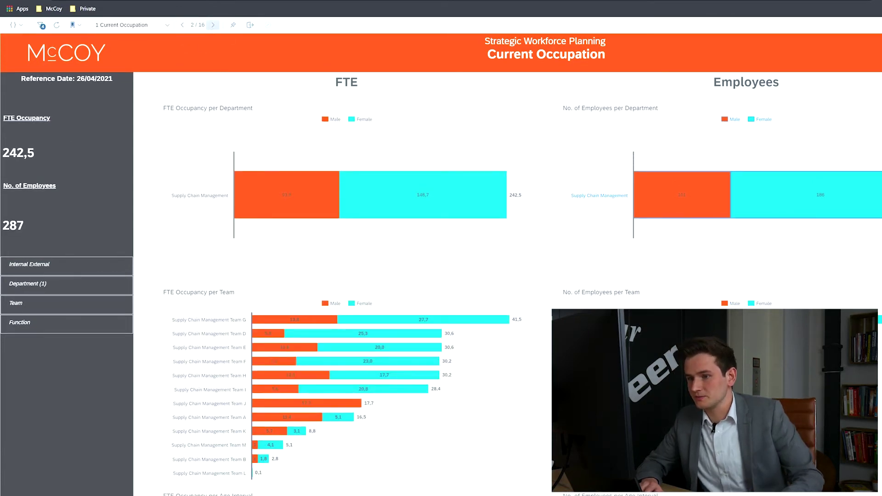
{"action": "left_click", "coordinate": [212, 25]}
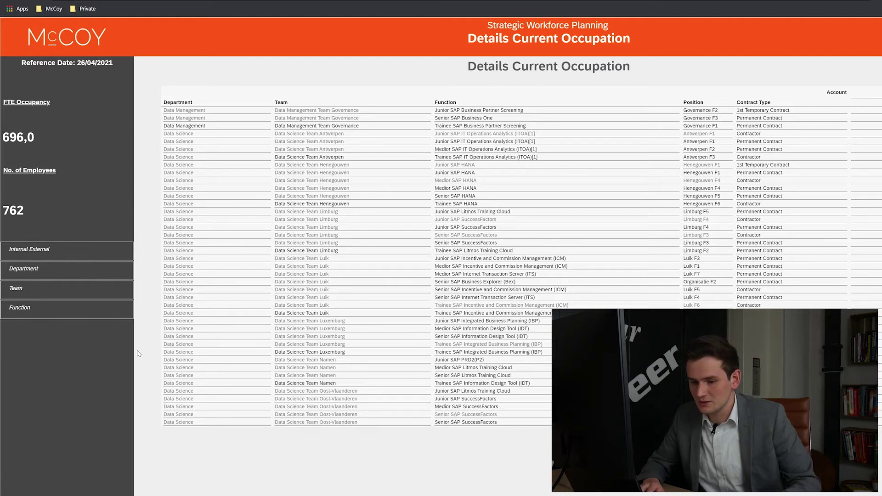
Step: Restrict the details table's Department filter to Supply Chain Management only
{"action": "left_click", "coordinate": [96, 277]}
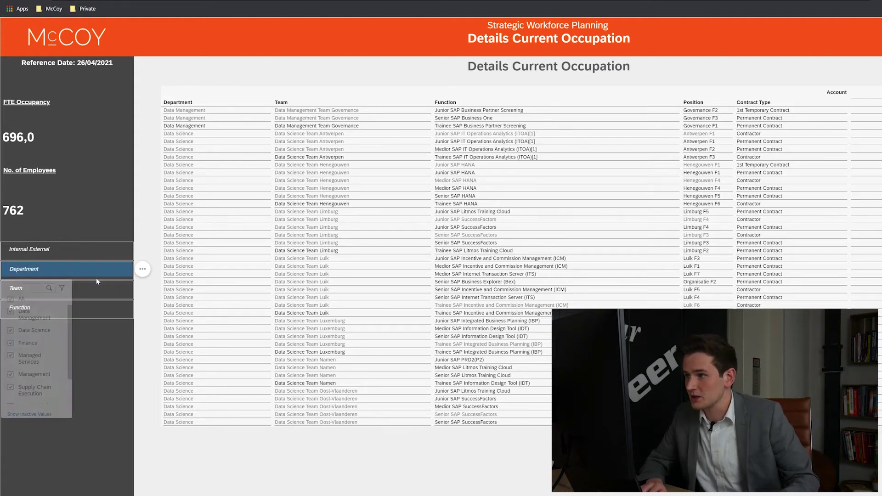
{"action": "left_click", "coordinate": [10, 299]}
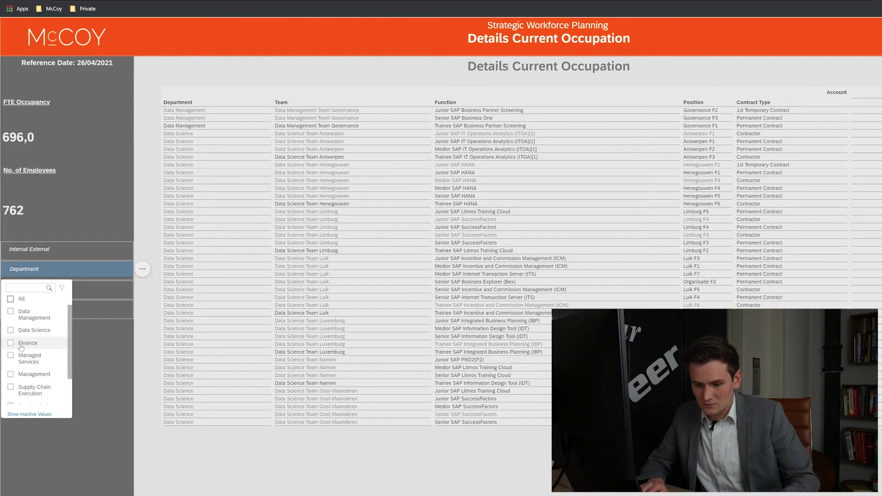
{"action": "scroll", "coordinate": [20, 348], "scroll_direction": "down", "scroll_amount": 2}
{"action": "left_click", "coordinate": [10, 373]}
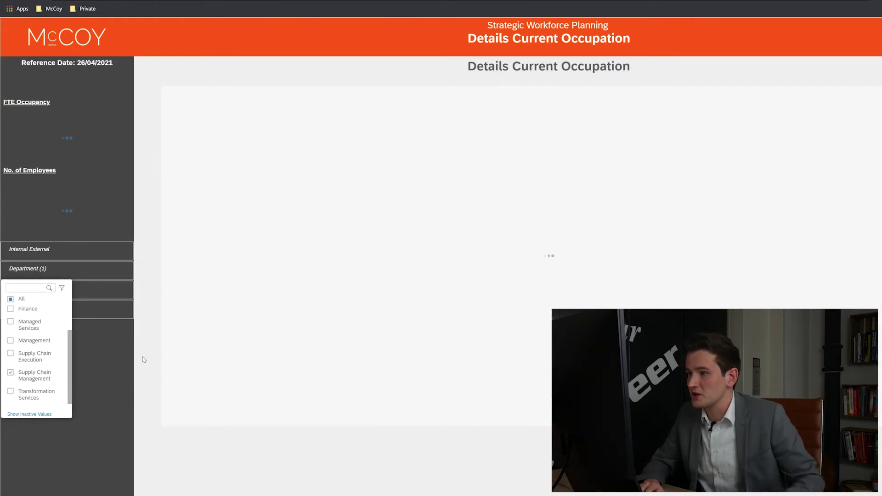
{"action": "left_click", "coordinate": [144, 360]}
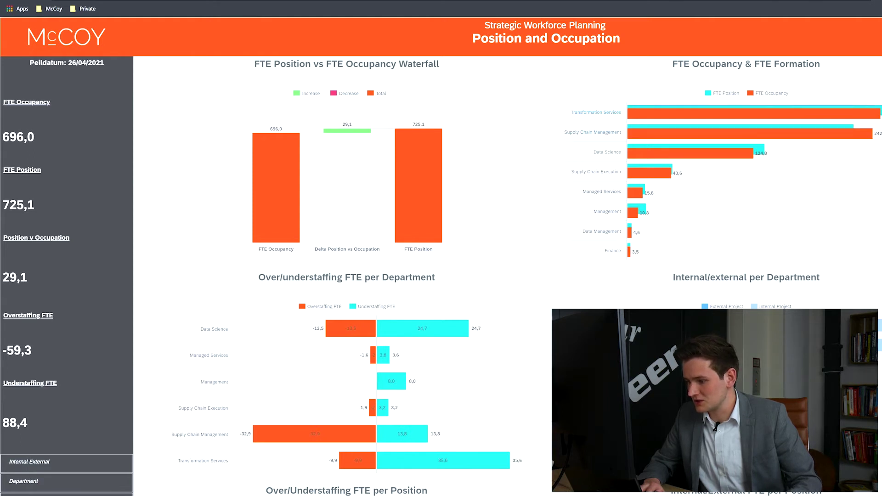
Step: Filter Position and Occupation to Transformation Services: 276,0 positions, 250,4 occupied, 35,6 understaffing
{"action": "scroll", "coordinate": [69, 362], "scroll_direction": "down", "scroll_amount": 4}
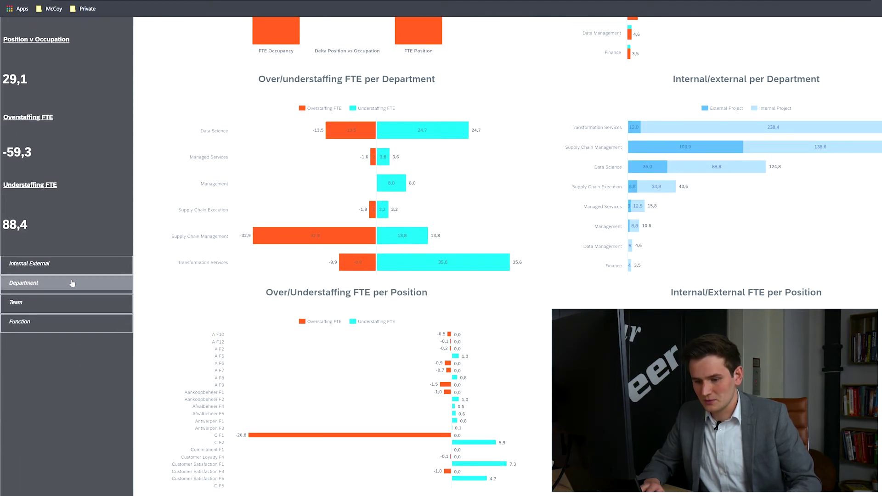
{"action": "left_click", "coordinate": [65, 287]}
{"action": "left_click", "coordinate": [27, 335]}
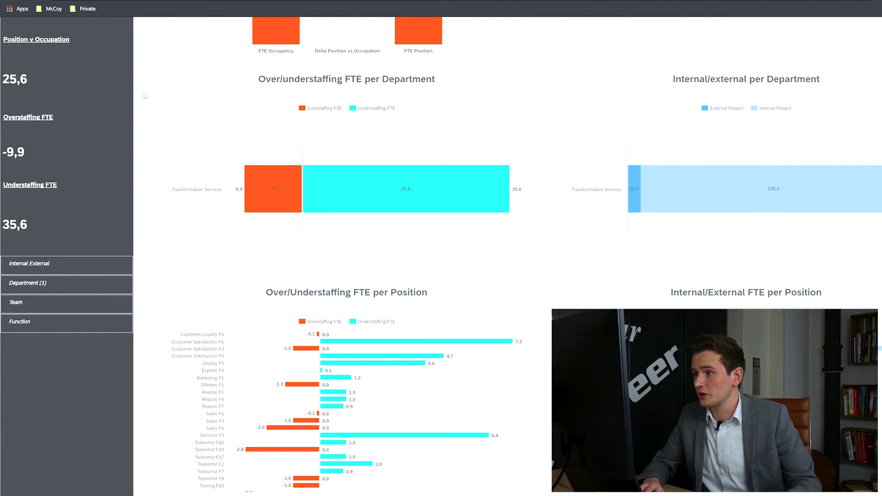
{"action": "scroll", "coordinate": [256, 74], "scroll_direction": "up", "scroll_amount": 4}
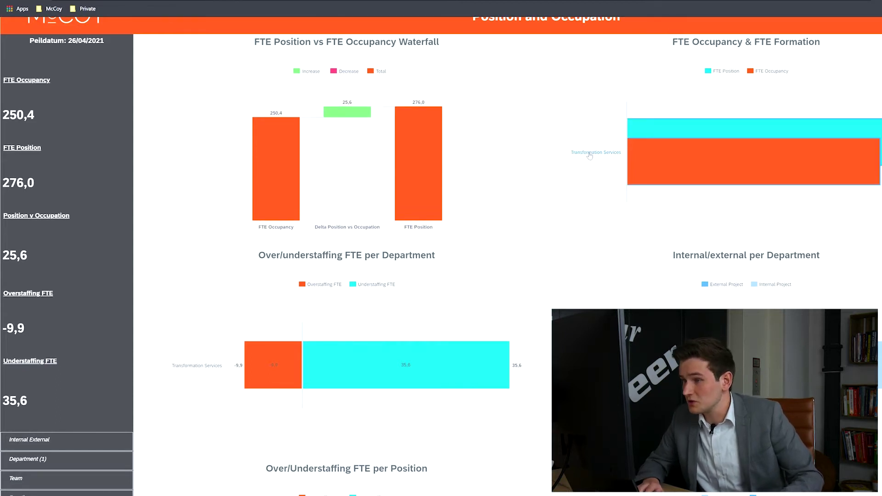
Step: Drill into Transformation Services position vs occupation details and scroll through its team and function rows
{"action": "left_click", "coordinate": [589, 155]}
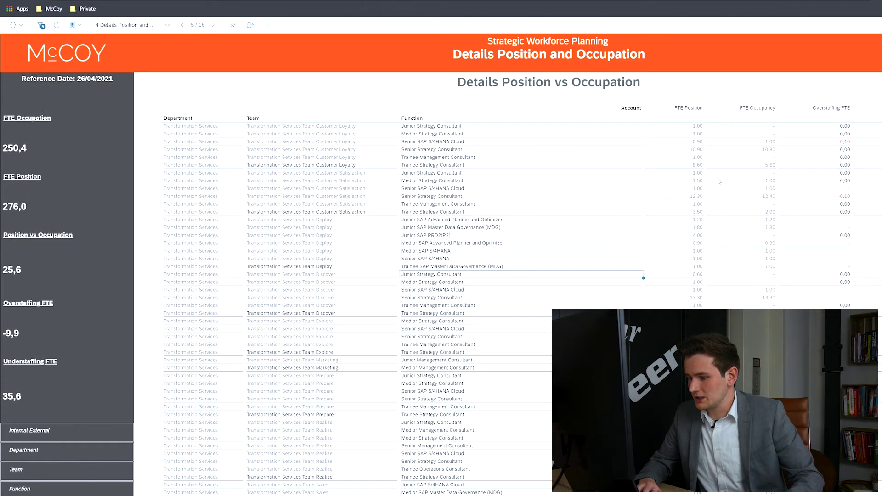
{"action": "scroll", "coordinate": [875, 240], "scroll_direction": "down", "scroll_amount": 1}
{"action": "scroll", "coordinate": [506, 275], "scroll_direction": "down", "scroll_amount": 4}
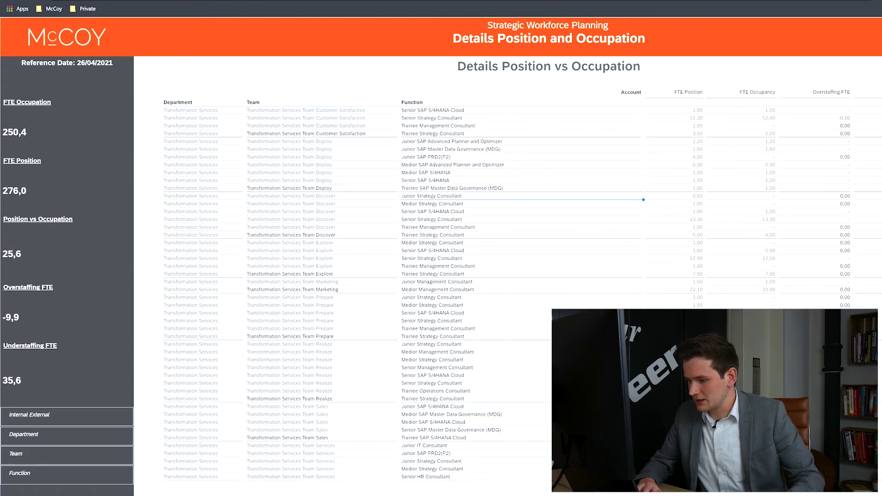
{"action": "scroll", "coordinate": [592, 245], "scroll_direction": "down", "scroll_amount": 5}
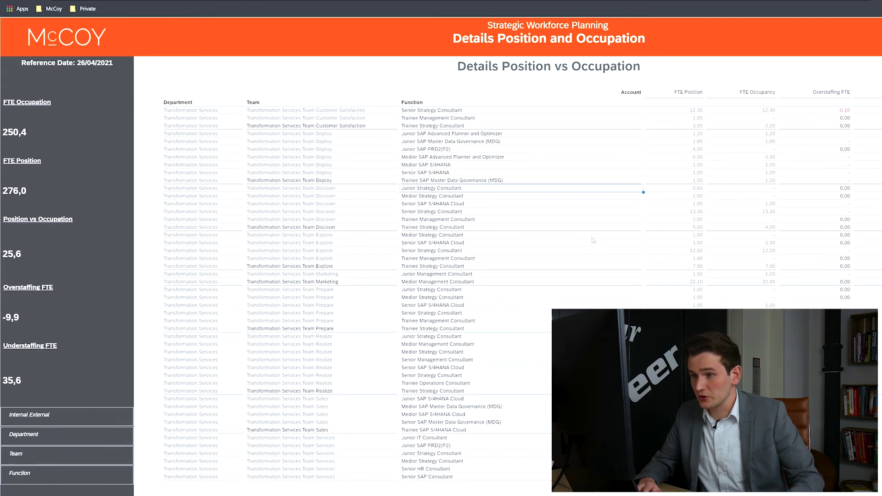
{"action": "scroll", "coordinate": [546, 198], "scroll_direction": "down", "scroll_amount": 3}
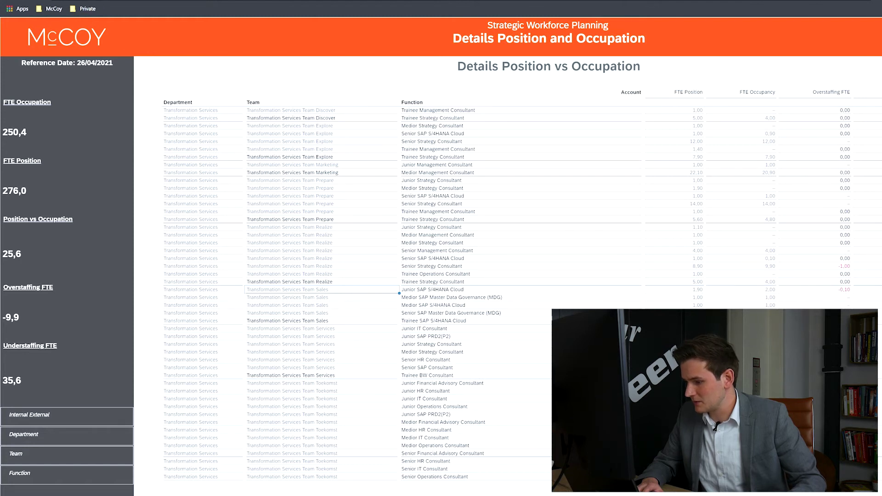
Step: Advance past Position Planning to the Details Position Planning table
{"action": "key", "text": "Right"}
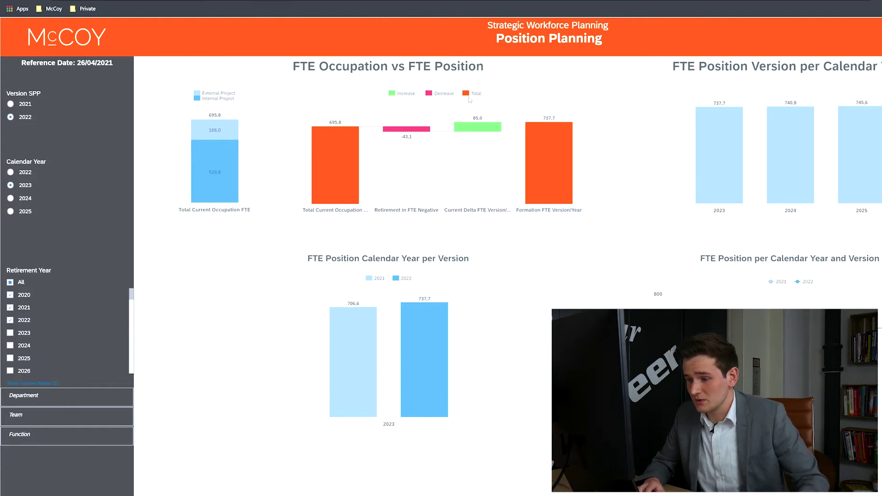
{"action": "mouse_move", "coordinate": [215, 27]}
{"action": "left_click", "coordinate": [214, 25]}
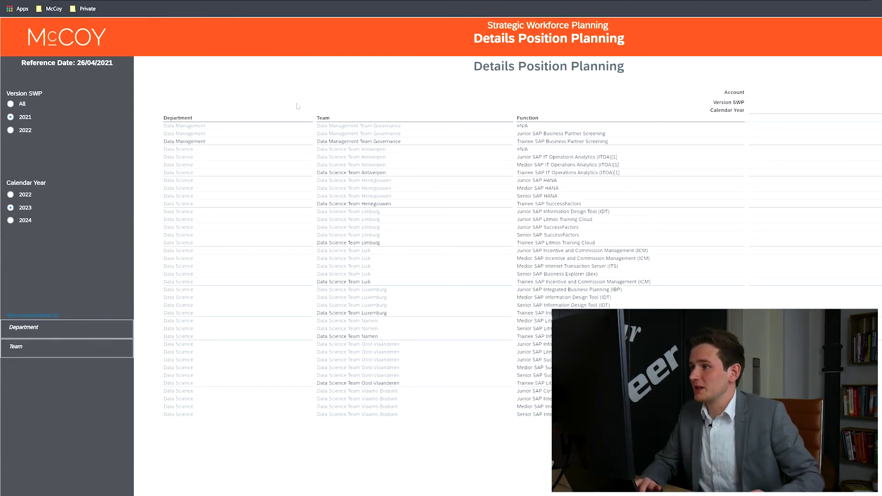
Step: Dismiss the export settings without exporting and continue to Calendar Planning
{"action": "mouse_move", "coordinate": [214, 26]}
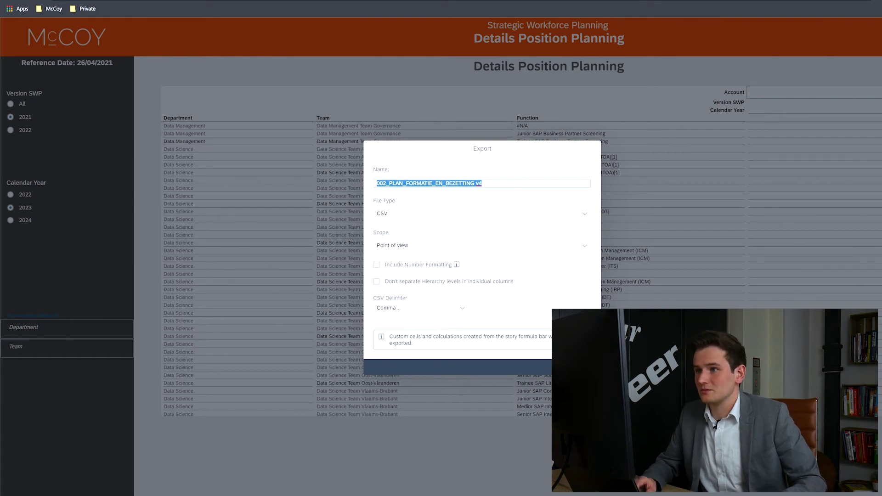
{"action": "key", "text": "Return"}
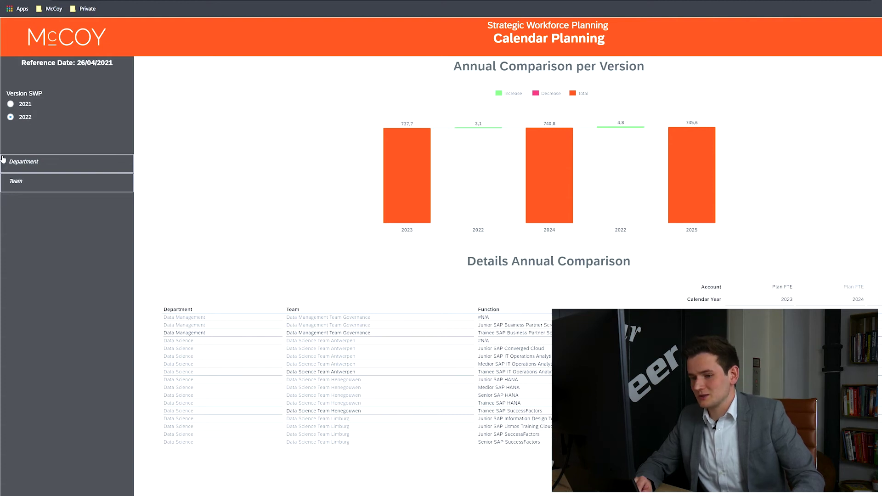
Step: Filter Calendar Planning to the Data Science department only, then advance to Formation Waterfall
{"action": "left_click", "coordinate": [27, 166]}
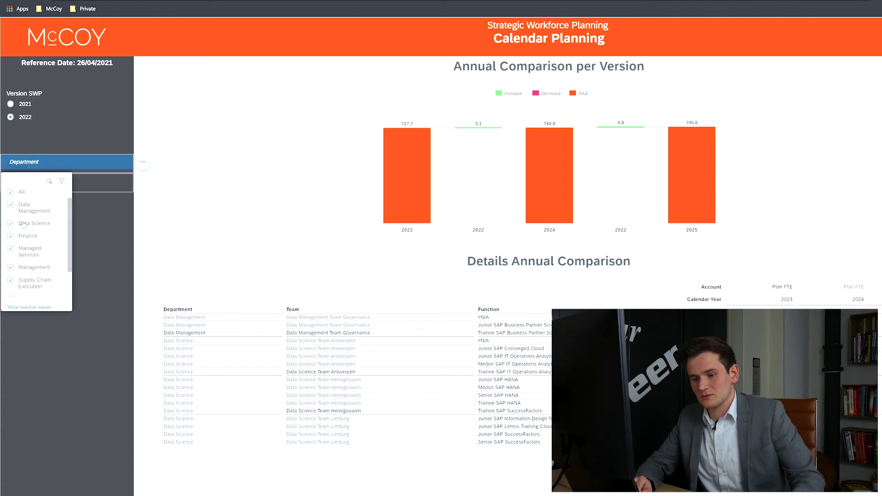
{"action": "left_click", "coordinate": [10, 192]}
{"action": "left_click", "coordinate": [10, 224]}
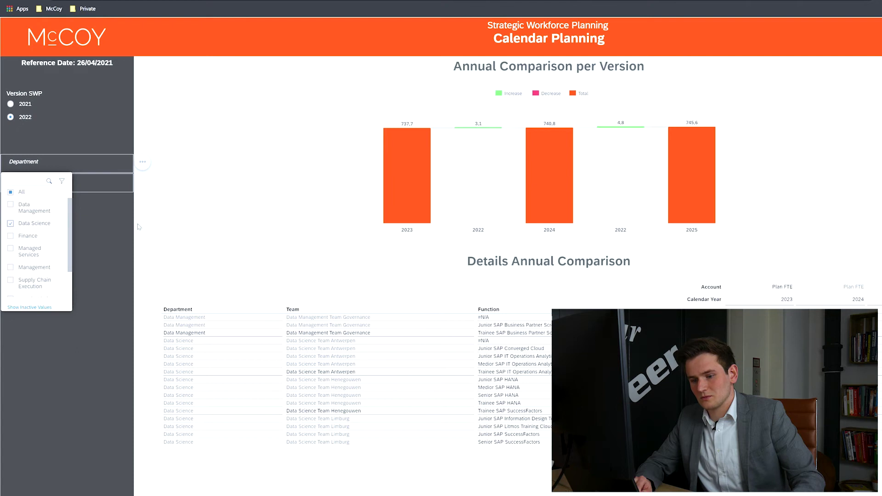
{"action": "left_click", "coordinate": [151, 221]}
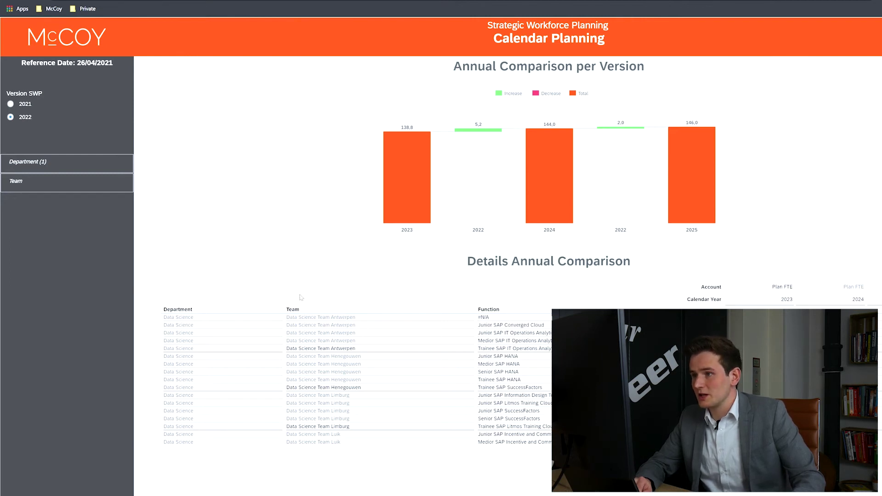
{"action": "left_click", "coordinate": [215, 26]}
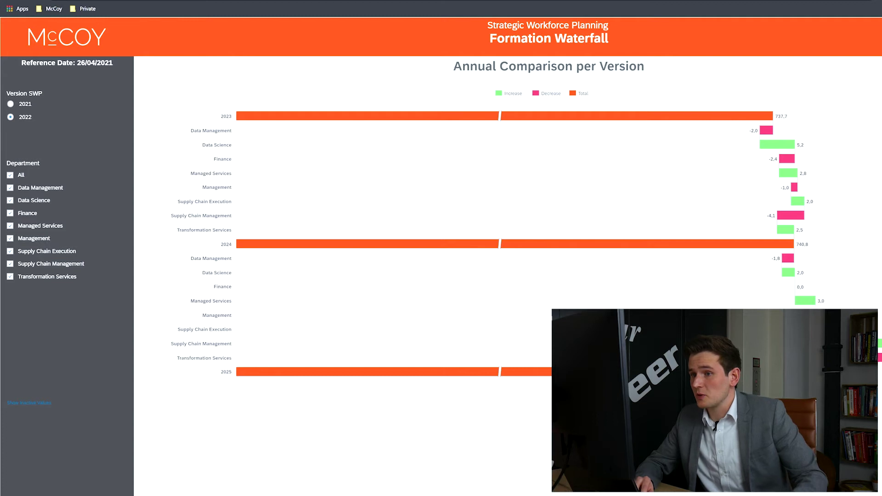
Step: Limit the Formation Waterfall to Data Science, then advance to the Position Teams page
{"action": "left_click", "coordinate": [10, 175]}
{"action": "left_click", "coordinate": [9, 202]}
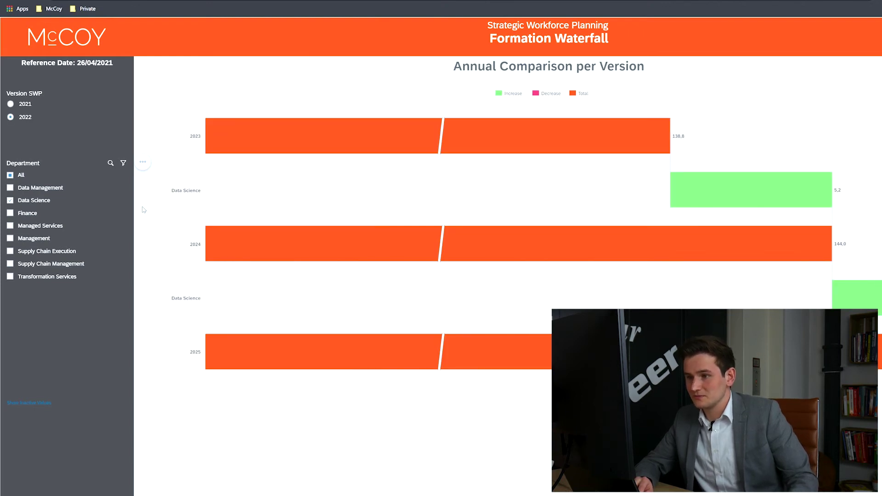
{"action": "key", "text": "Right"}
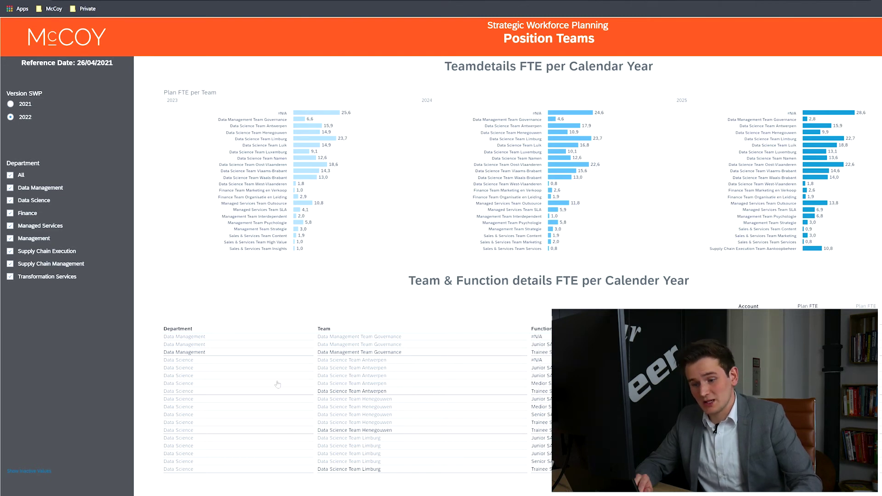
Step: Switch the Department filter from All to Data Science for the team charts
{"action": "left_click", "coordinate": [10, 175]}
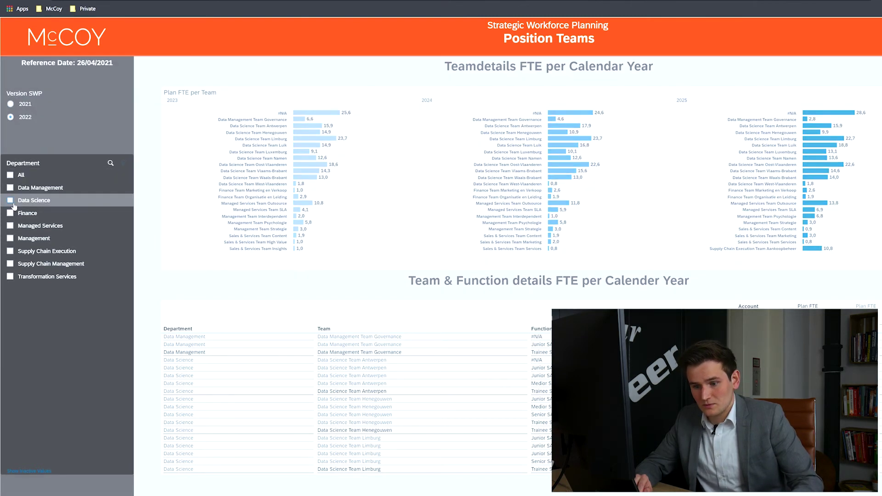
{"action": "left_click", "coordinate": [12, 203]}
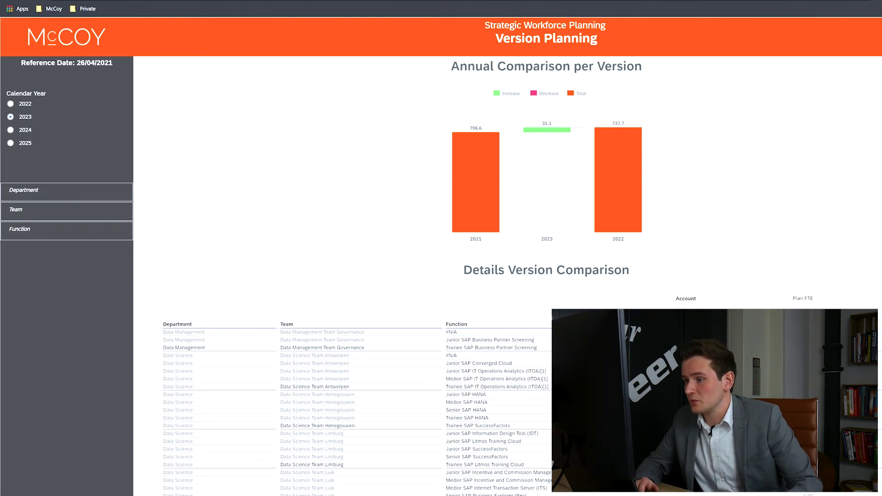
Step: Set the Department filter to only Managed Services, clearing all other departments
{"action": "left_click", "coordinate": [74, 189]}
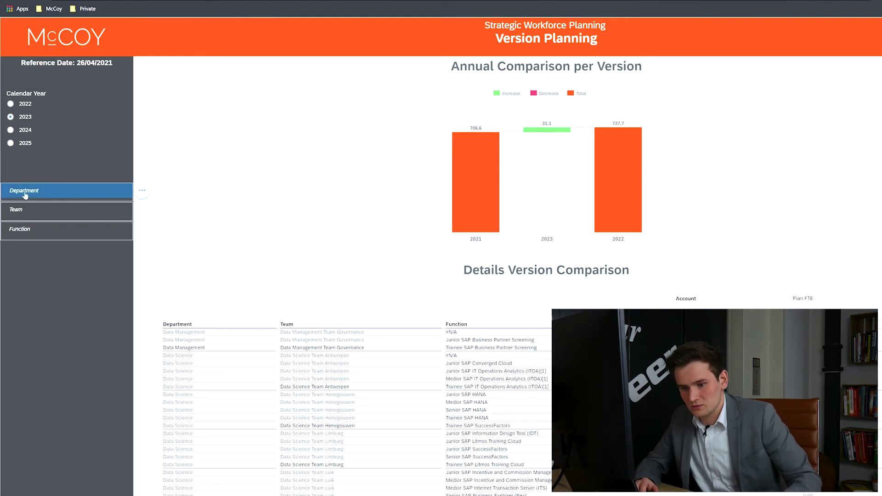
{"action": "left_click", "coordinate": [10, 221]}
{"action": "scroll", "coordinate": [19, 303], "scroll_direction": "down", "scroll_amount": 2}
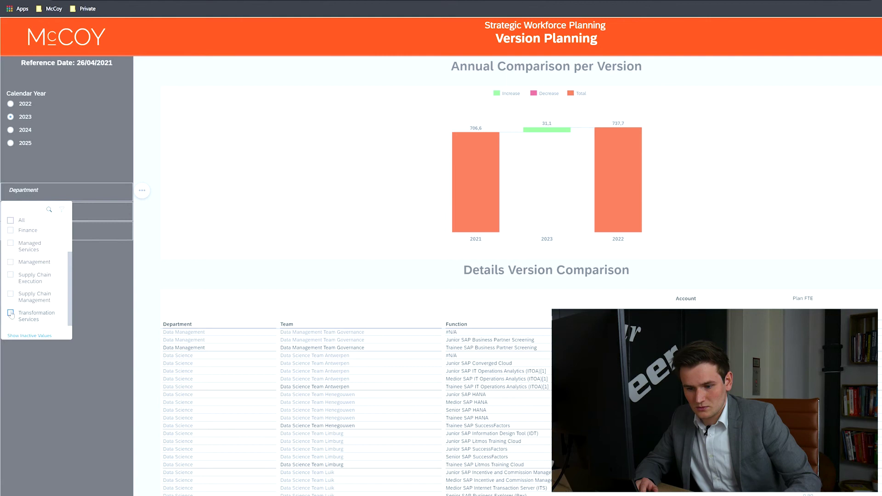
{"action": "left_click", "coordinate": [10, 243]}
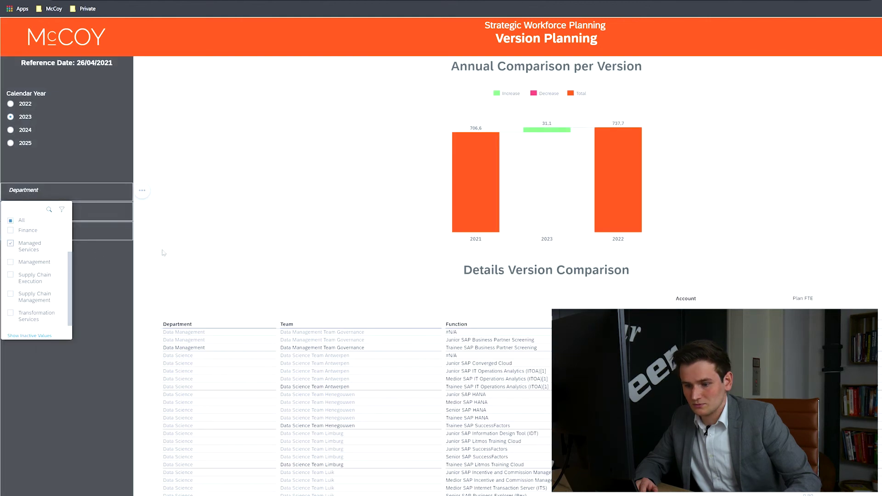
{"action": "left_click", "coordinate": [147, 235]}
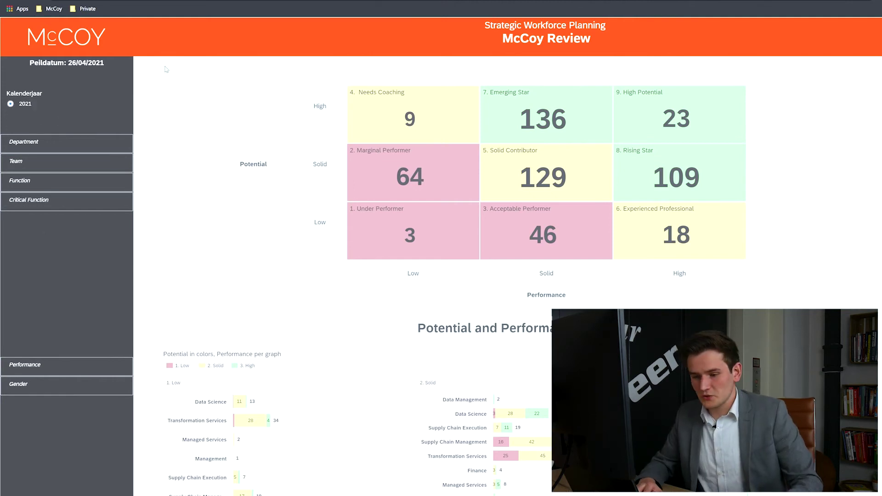
Step: Limit the Department filter to Transformation Services and review the updated grid and charts
{"action": "left_click", "coordinate": [89, 144]}
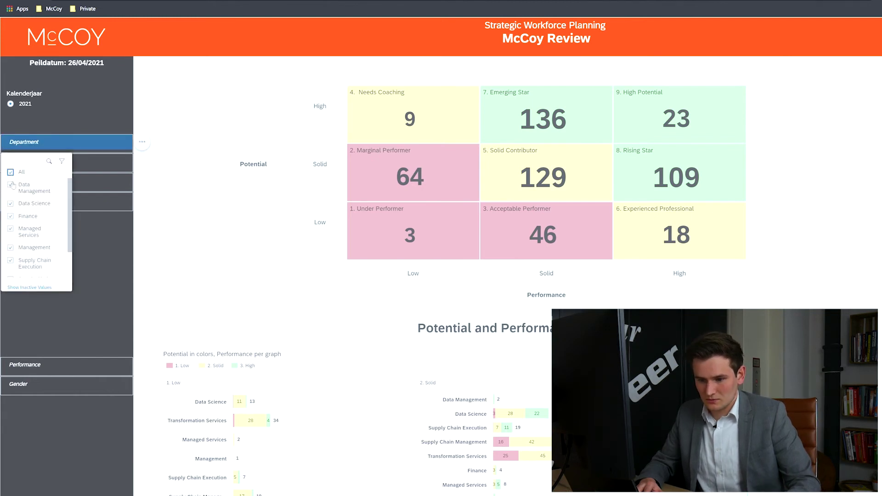
{"action": "scroll", "coordinate": [34, 220], "scroll_direction": "down", "scroll_amount": 2}
{"action": "left_click", "coordinate": [36, 265]}
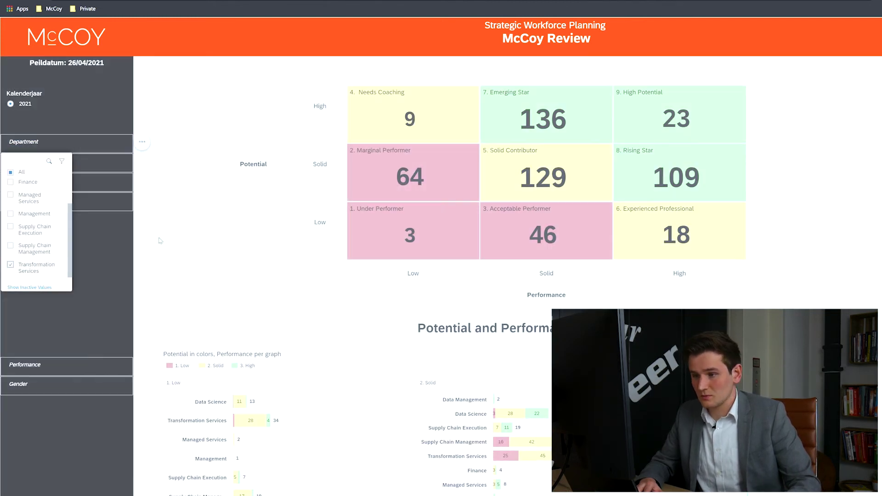
{"action": "left_click", "coordinate": [527, 243]}
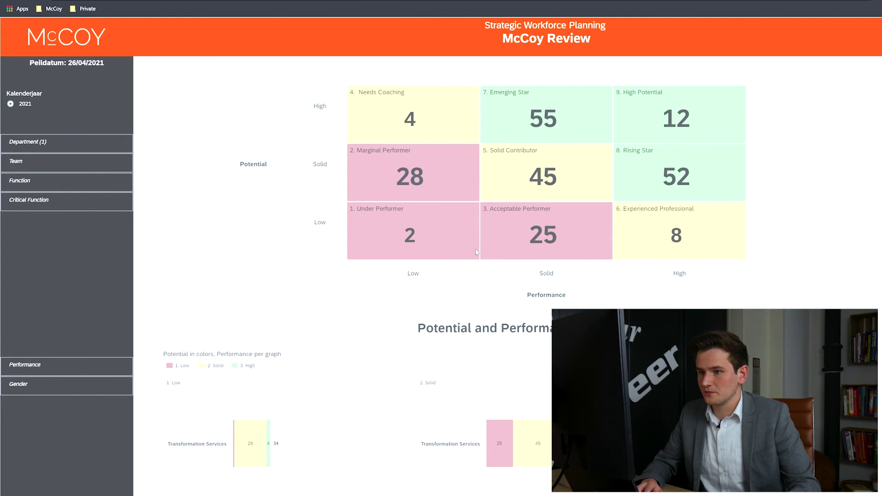
{"action": "scroll", "coordinate": [328, 247], "scroll_direction": "down", "scroll_amount": 1}
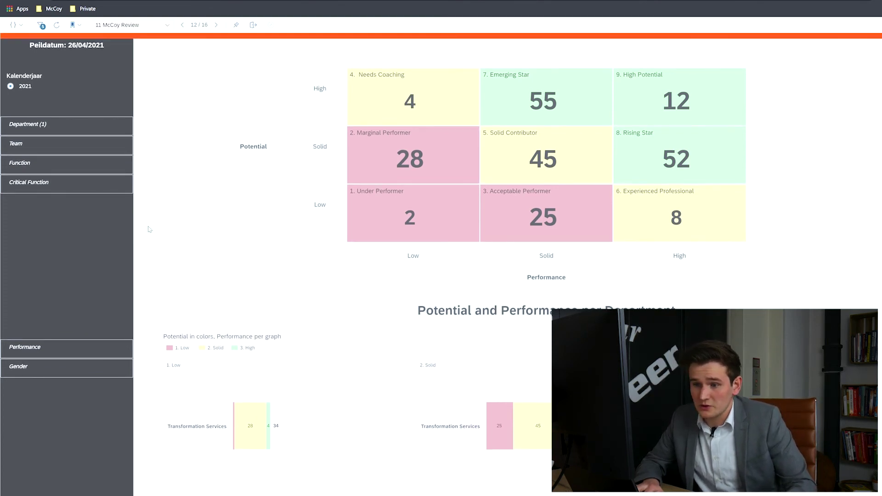
Step: On the McCoy Review Overview page, filter Department to only Transformation Services
{"action": "left_click", "coordinate": [216, 25]}
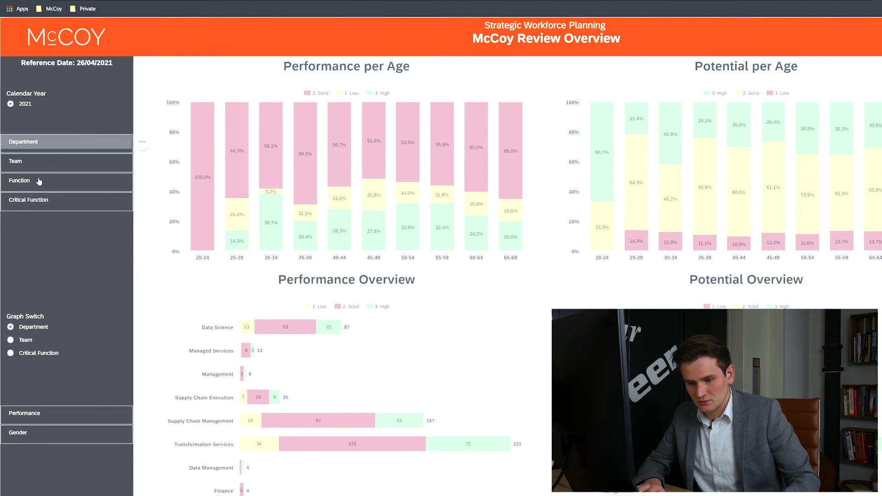
{"action": "left_click", "coordinate": [39, 142]}
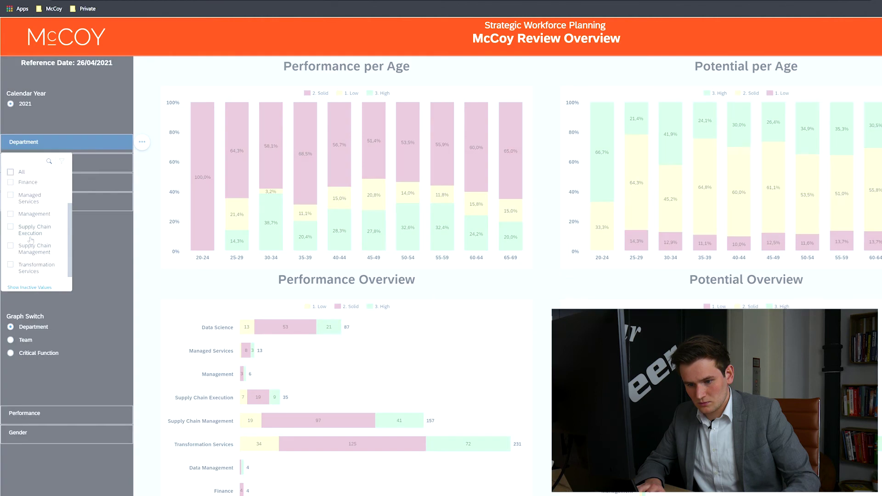
{"action": "left_click", "coordinate": [28, 265]}
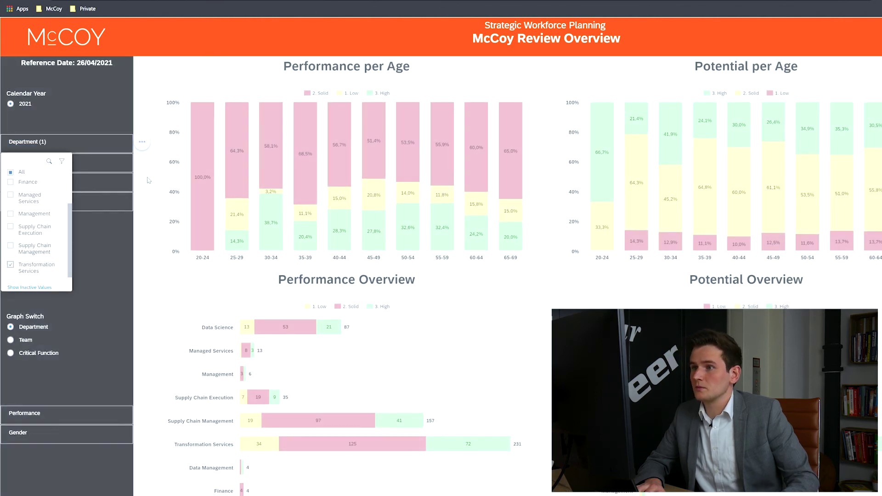
{"action": "left_click", "coordinate": [143, 183]}
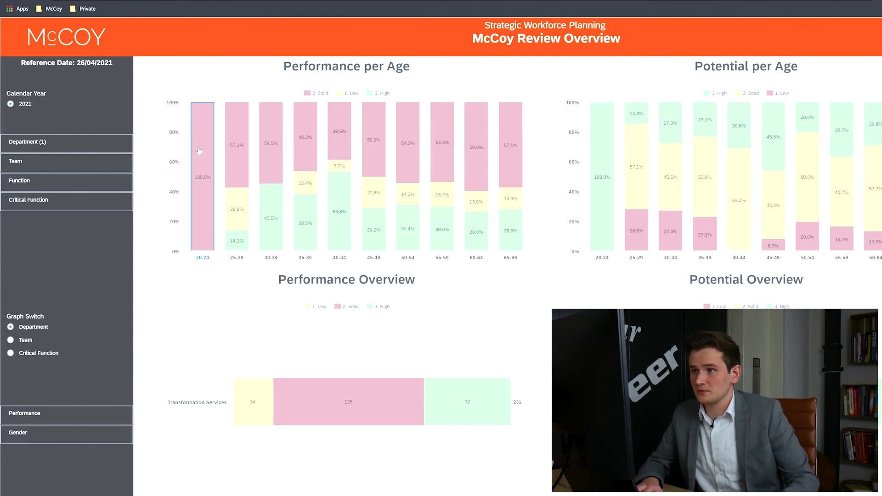
Step: Look over the Transformation Services overview charts, then advance to McCoy Review Details
{"action": "scroll", "coordinate": [198, 151], "scroll_direction": "down", "scroll_amount": 5}
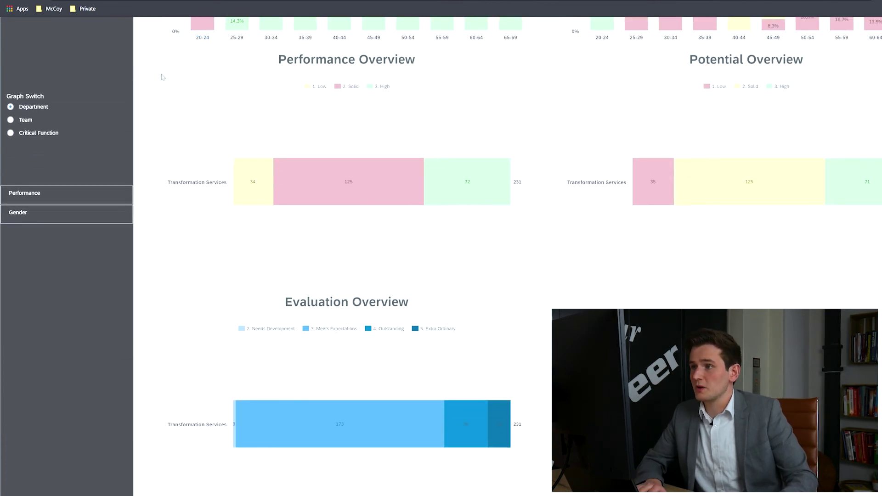
{"action": "scroll", "coordinate": [115, 108], "scroll_direction": "up", "scroll_amount": 4}
{"action": "scroll", "coordinate": [141, 113], "scroll_direction": "down", "scroll_amount": 3}
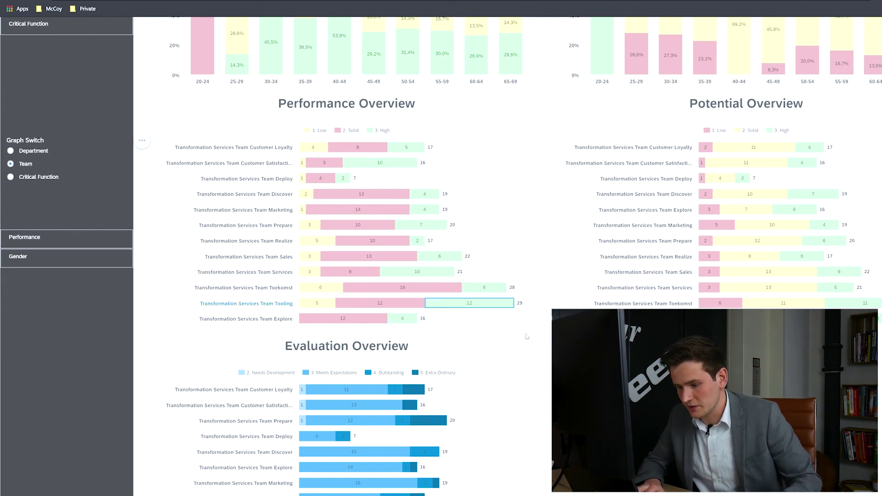
{"action": "scroll", "coordinate": [550, 347], "scroll_direction": "up", "scroll_amount": 5}
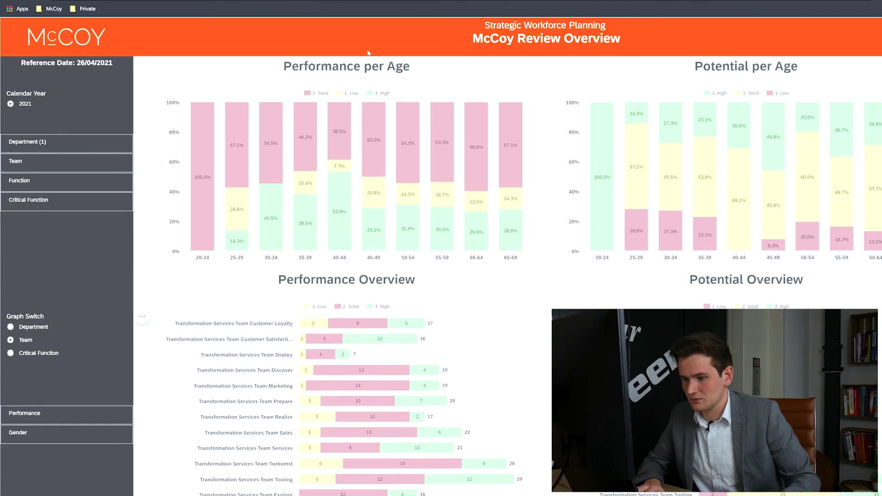
{"action": "left_click", "coordinate": [216, 25]}
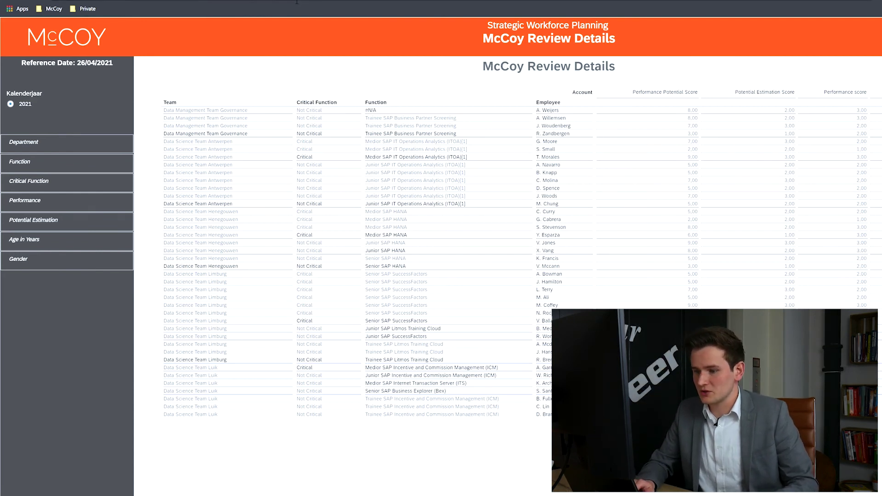
Step: Open Recruitment and Departures and switch its line chart to the All time range
{"action": "left_click", "coordinate": [232, 23]}
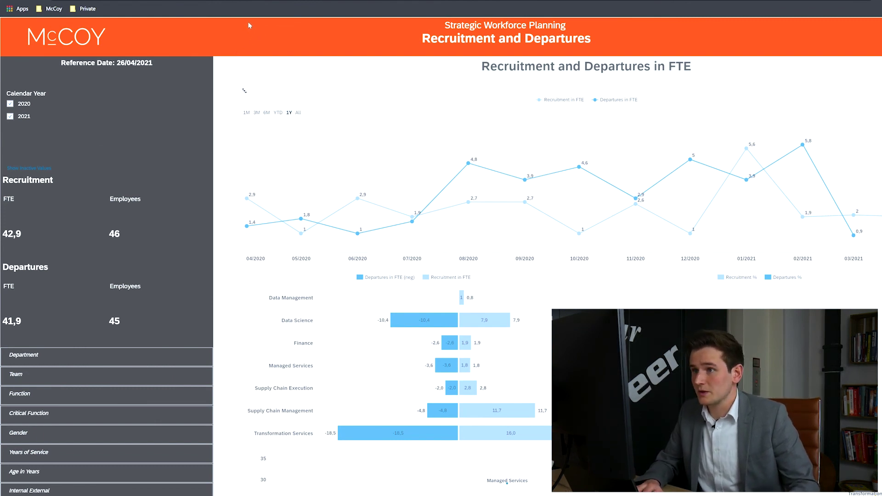
{"action": "mouse_move", "coordinate": [269, 8]}
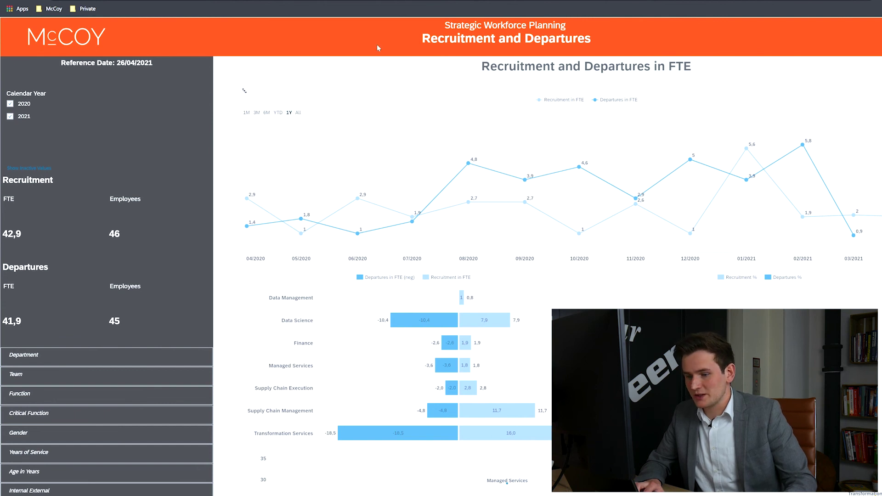
{"action": "left_click", "coordinate": [298, 113]}
{"action": "scroll", "coordinate": [230, 130], "scroll_direction": "down", "scroll_amount": 3}
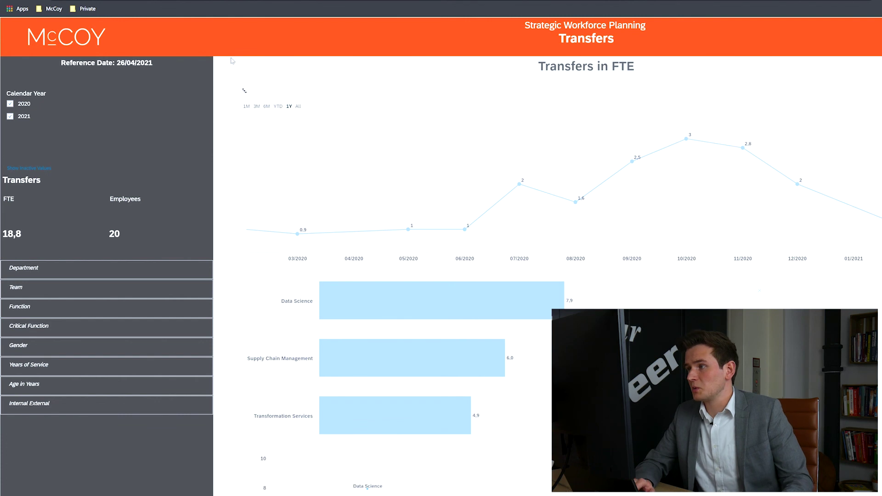
Step: Scroll the Transfers page to view transfers in FTE against MAR 2021 occupation by department
{"action": "scroll", "coordinate": [232, 61], "scroll_direction": "down", "scroll_amount": 3}
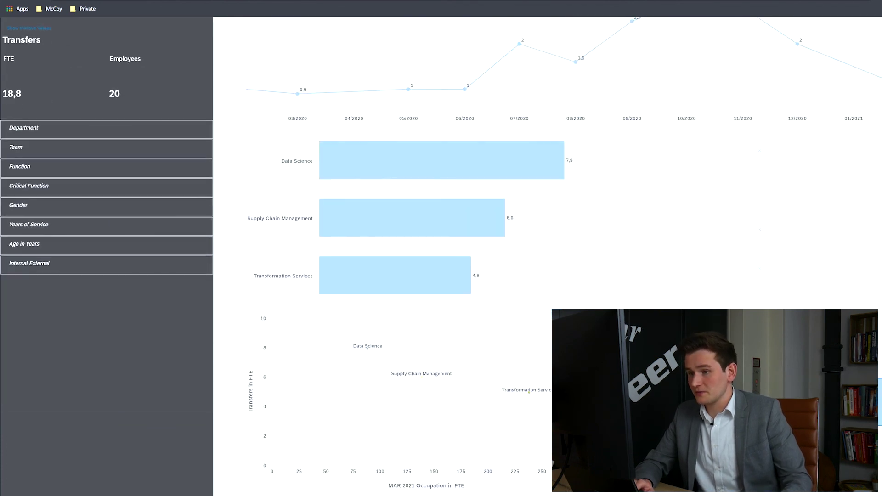